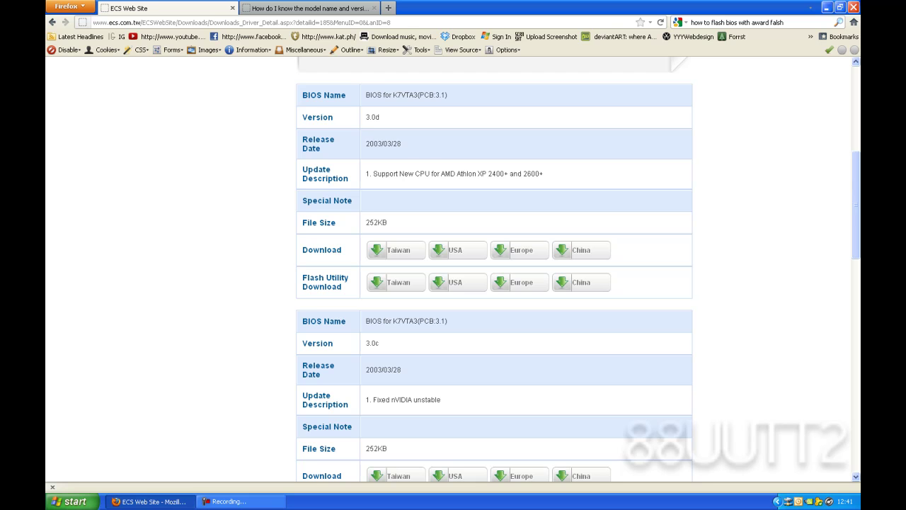
- Review the K7VTA3 BIOS update notes and the linked guide on finding the motherboard's model name and version
scroll(453, 269, up, 8)
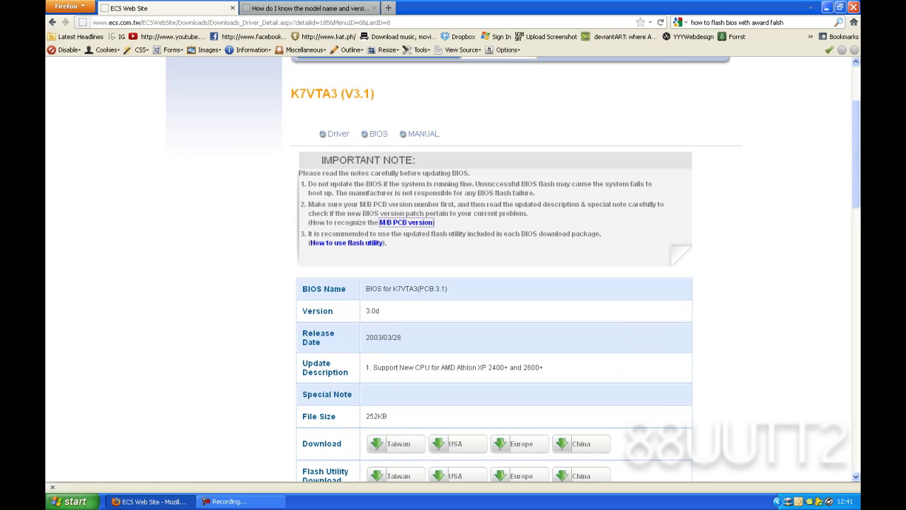
scroll(453, 269, down, 5)
scroll(453, 269, down, 2)
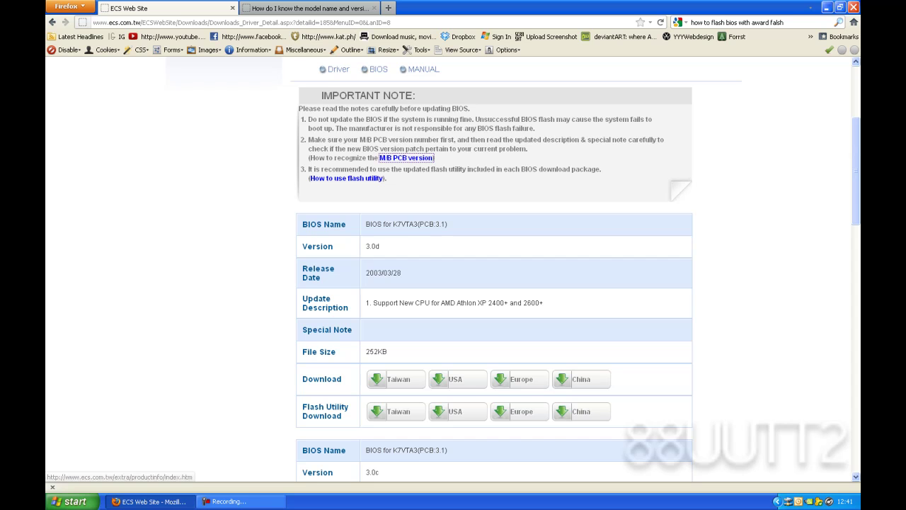
click(311, 9)
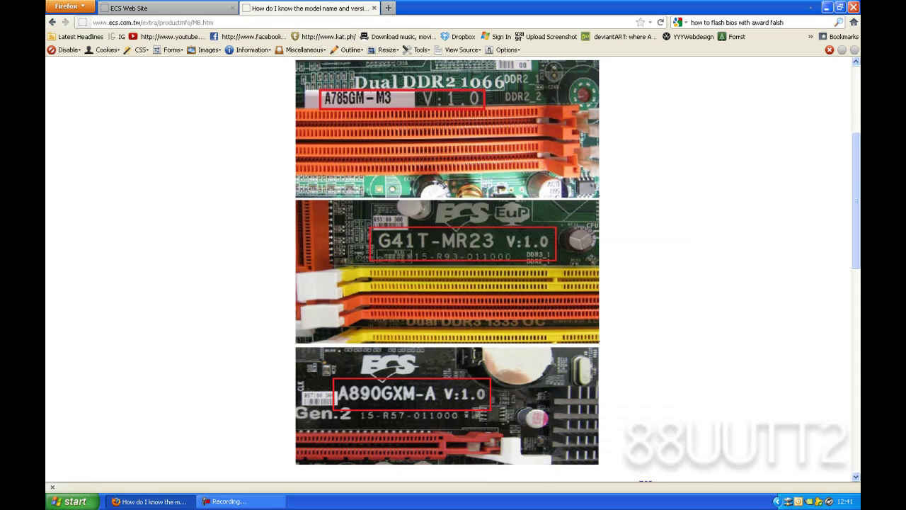
scroll(453, 269, up, 4)
scroll(453, 269, down, 2)
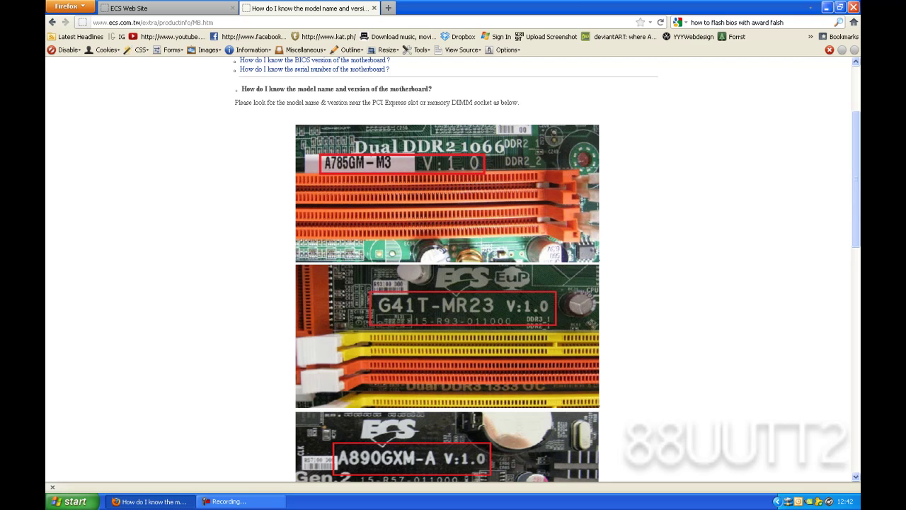
scroll(453, 269, down, 5)
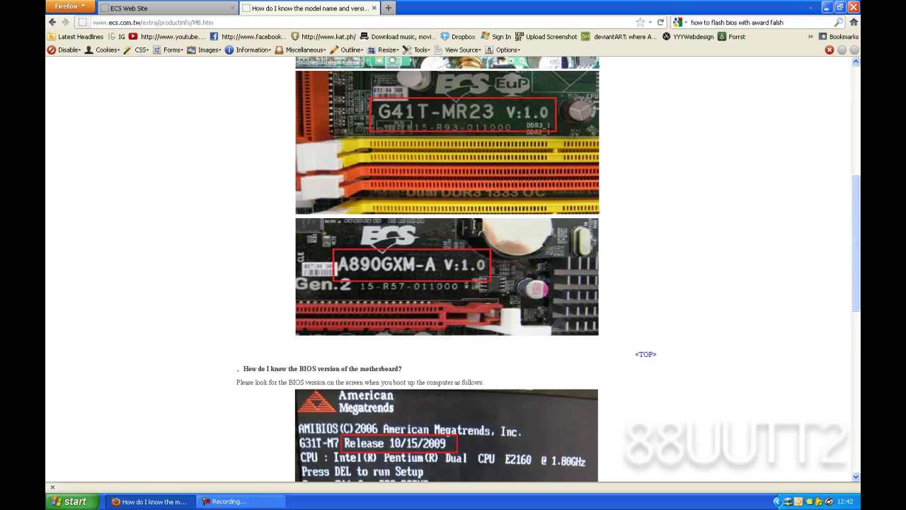
- Return to the K7VTA3 BIOS page and save version 3.0d's flash utility awd860b from the Europe server to the Desktop
click(167, 9)
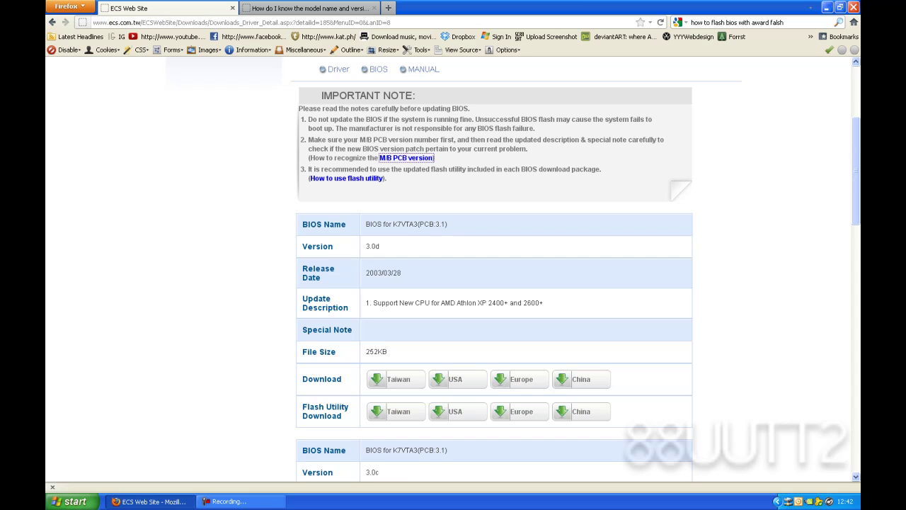
scroll(453, 269, up, 3)
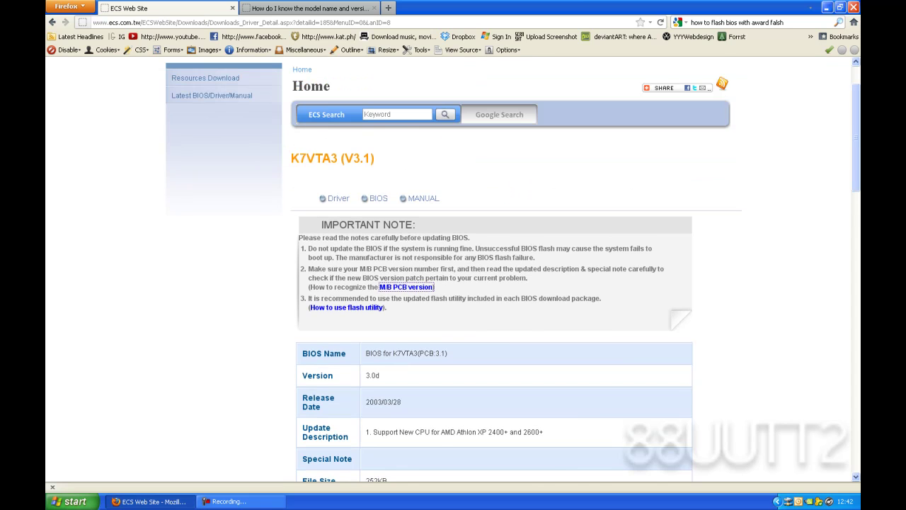
scroll(453, 269, down, 3)
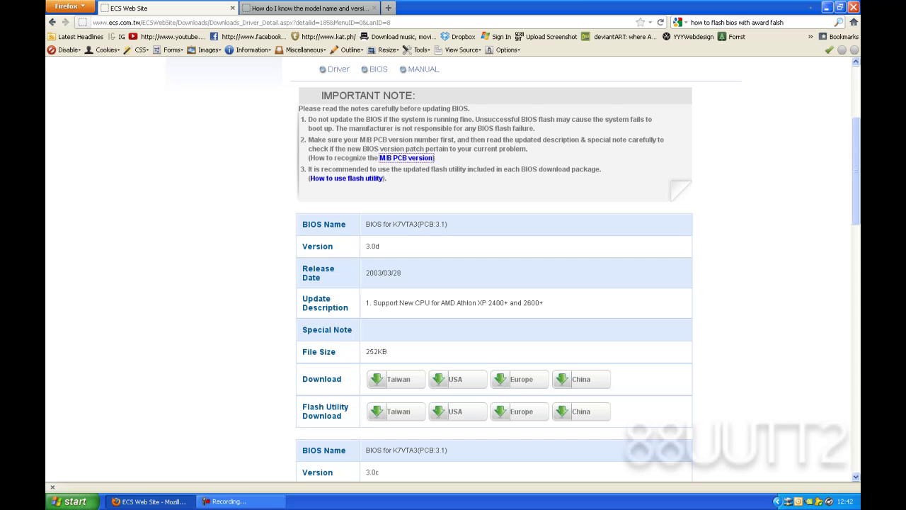
scroll(453, 269, down, 2)
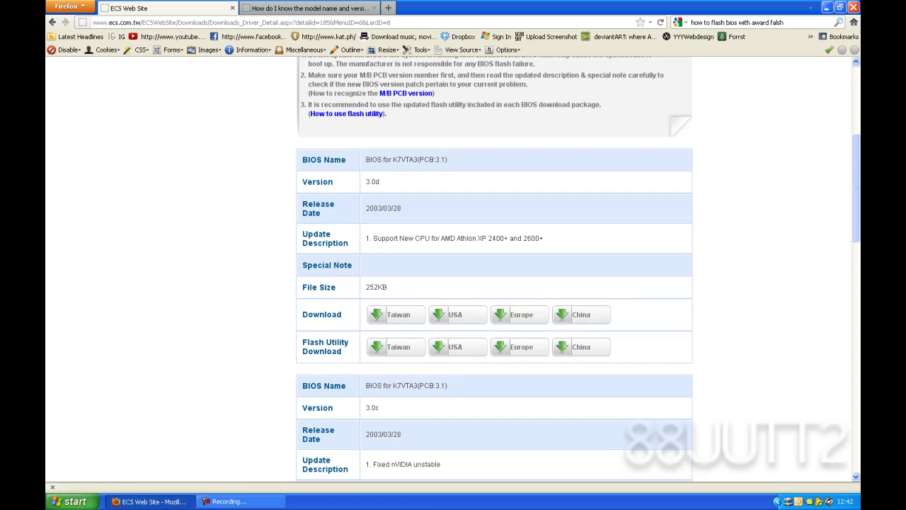
scroll(453, 269, down, 2)
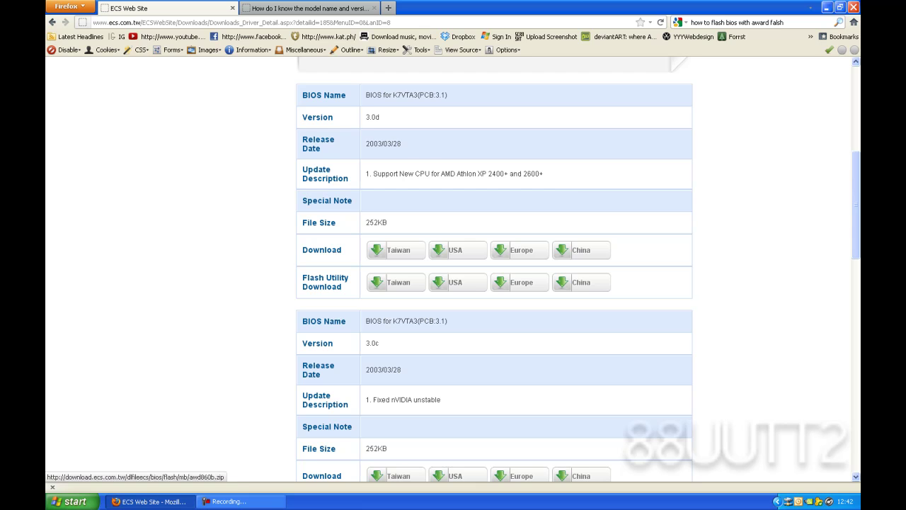
click(522, 282)
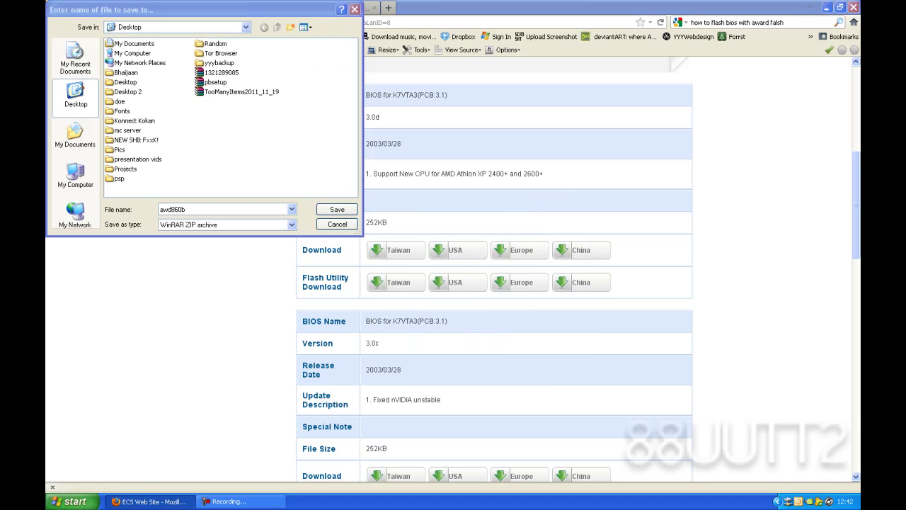
click(337, 210)
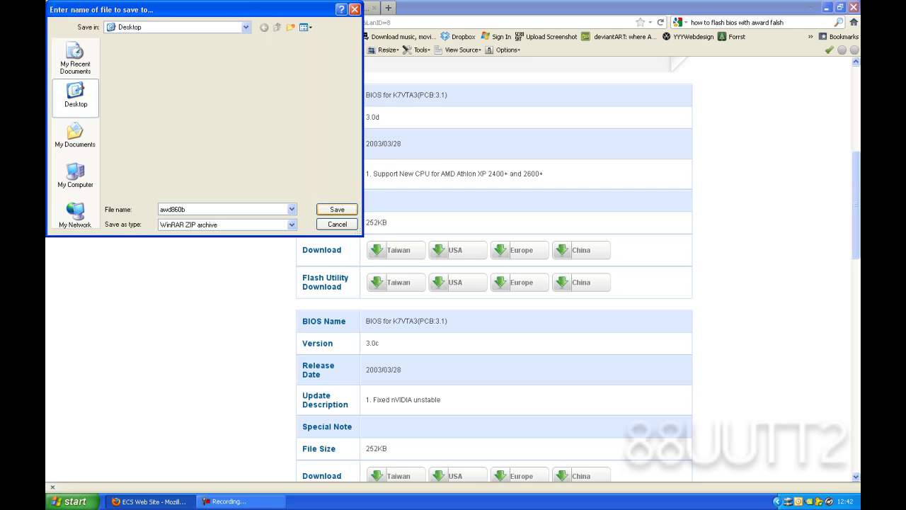
key(Return)
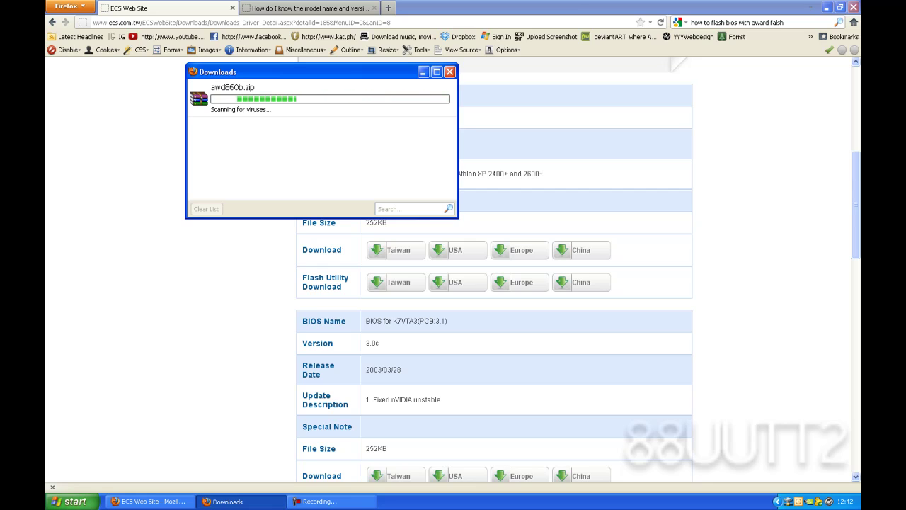
- Download the version 3.0d BIOS file k7vta330d from the Europe server and save it to the Desktop
key(alt+Tab)
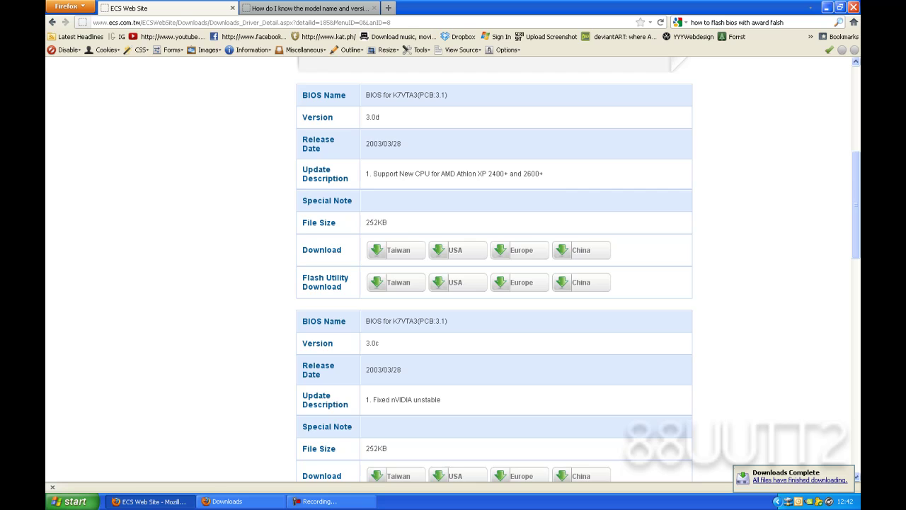
scroll(494, 269, up, 3)
scroll(494, 269, down, 3)
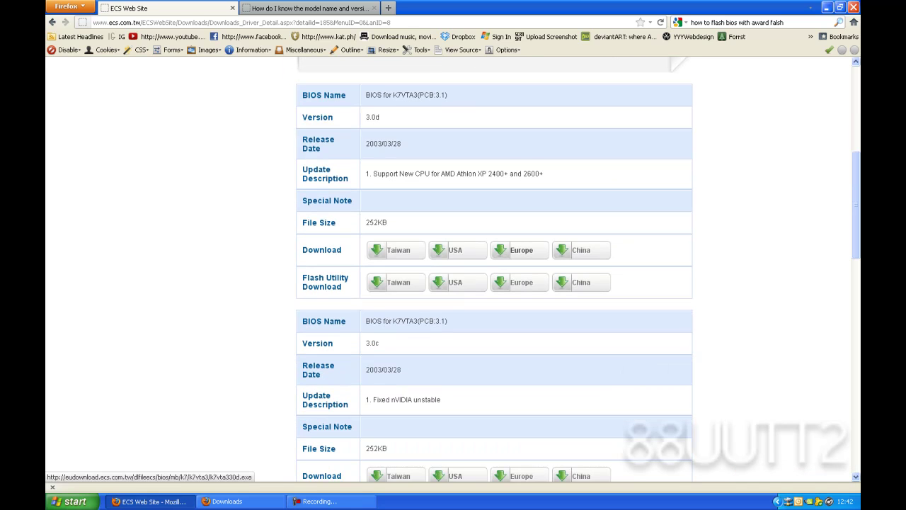
click(522, 251)
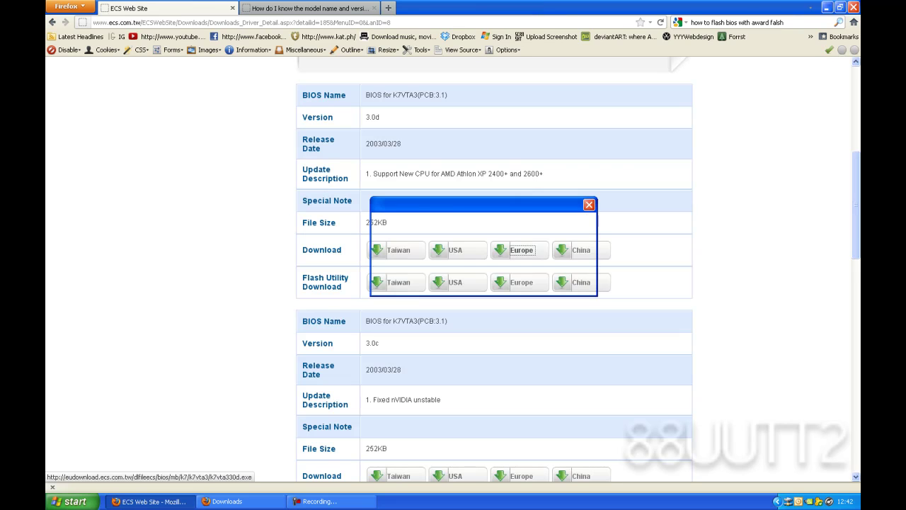
click(523, 281)
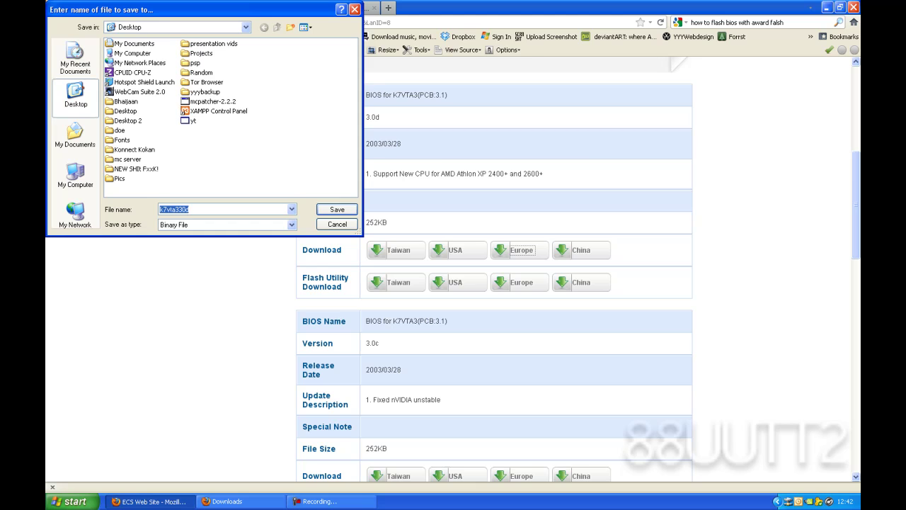
key(Return)
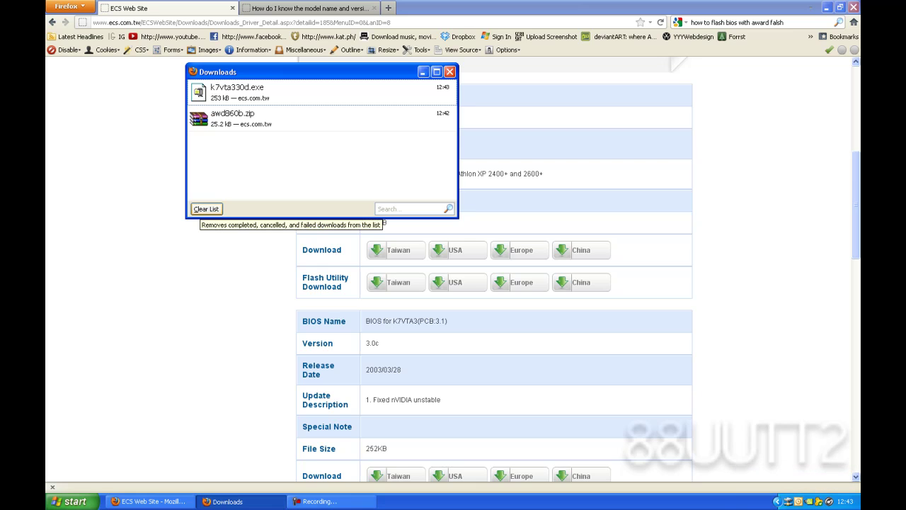
- Clear the finished downloads list and close the browser together with both of its open tabs
click(206, 209)
click(449, 72)
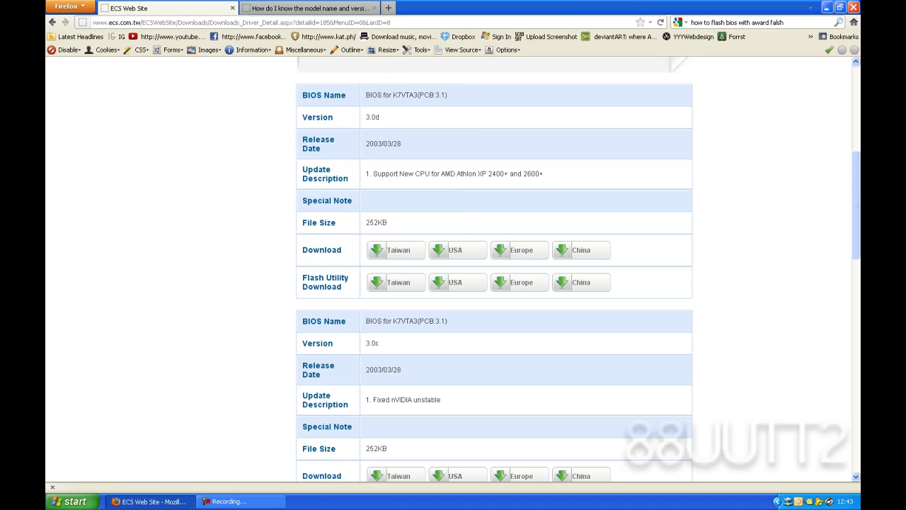
scroll(495, 269, down, 2)
scroll(494, 270, down, 2)
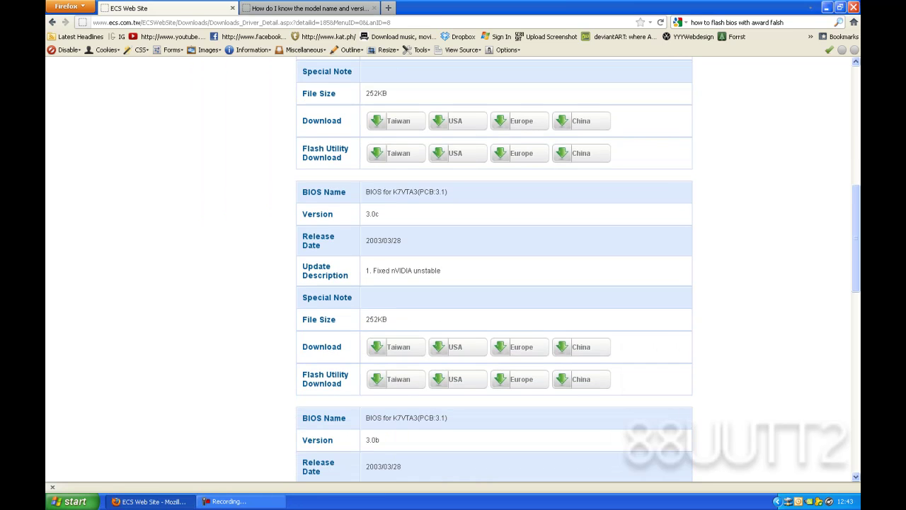
scroll(494, 269, up, 2)
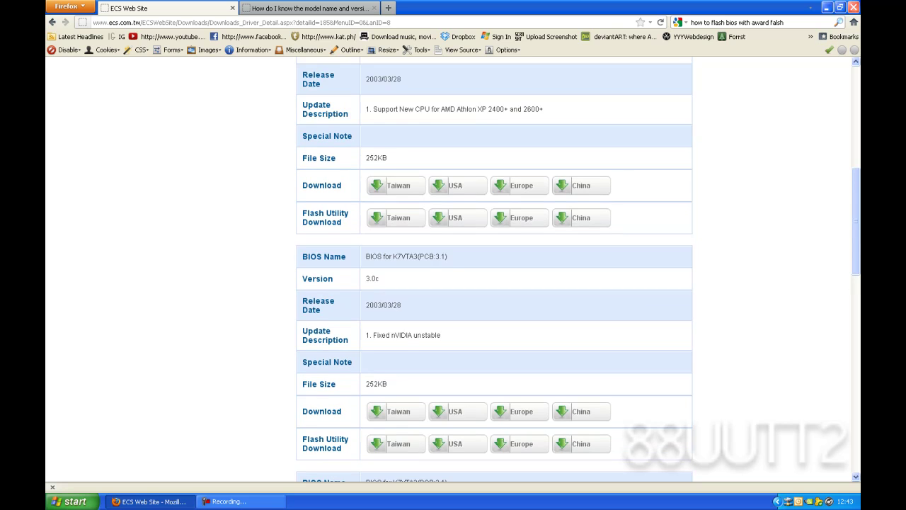
click(853, 7)
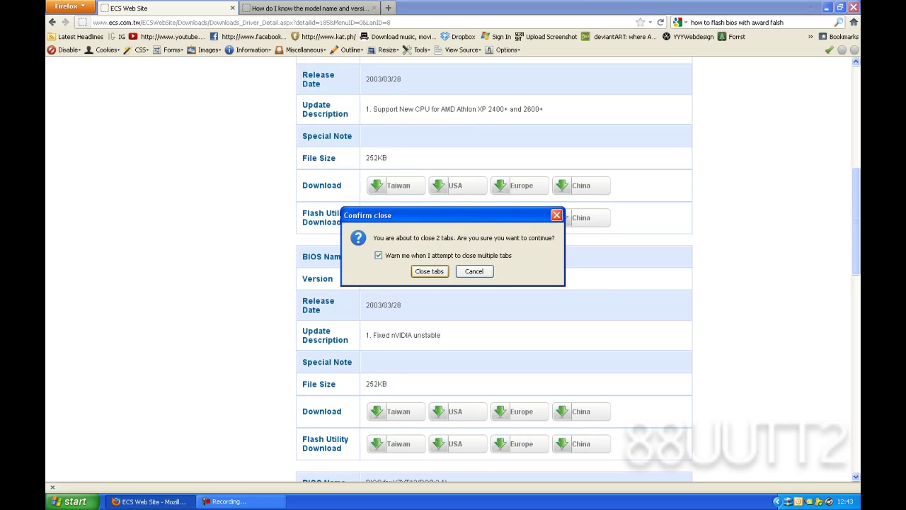
key(Return)
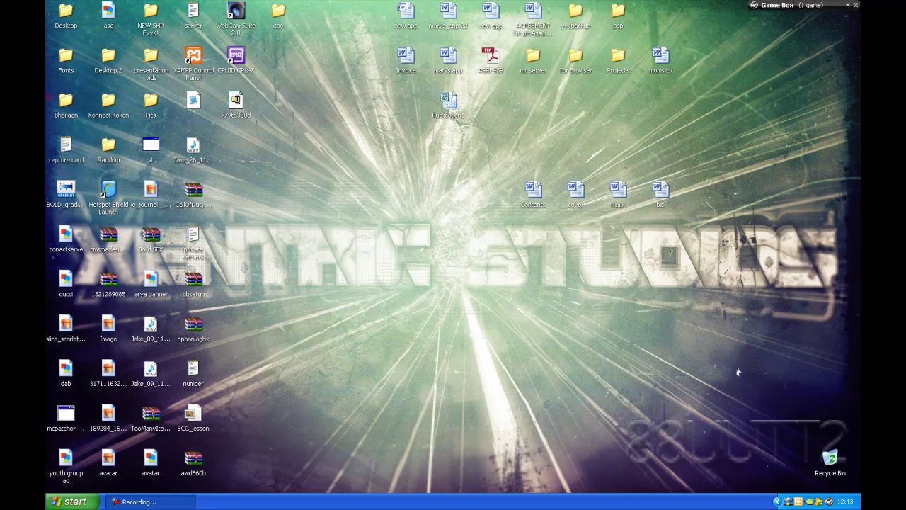
- Move the downloaded k7vta330d and awd860b files side by side into the empty middle of the desktop
drag(236, 101, 406, 280)
drag(193, 461, 450, 284)
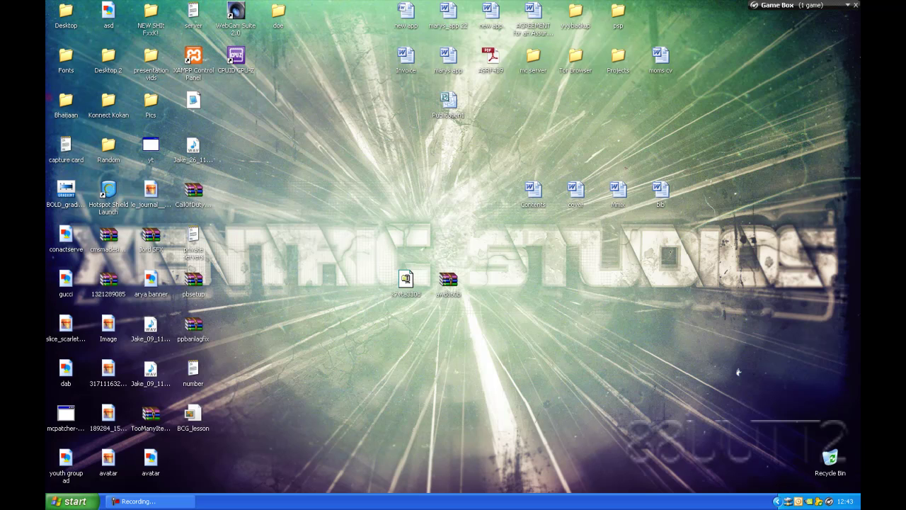
- Format the 3½ Floppy (A:) drive from My Computer with the Quick Format and Create an MS-DOS startup disk options enabled
click(72, 502)
click(194, 317)
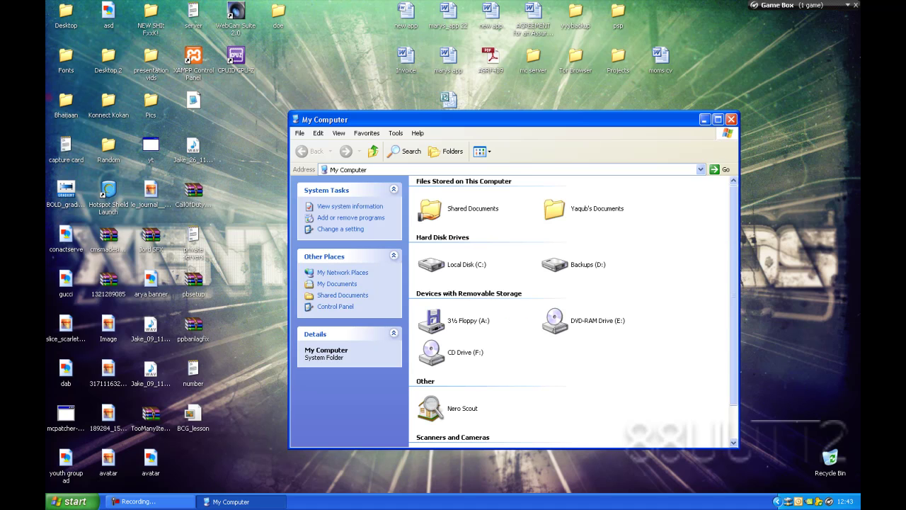
click(450, 321)
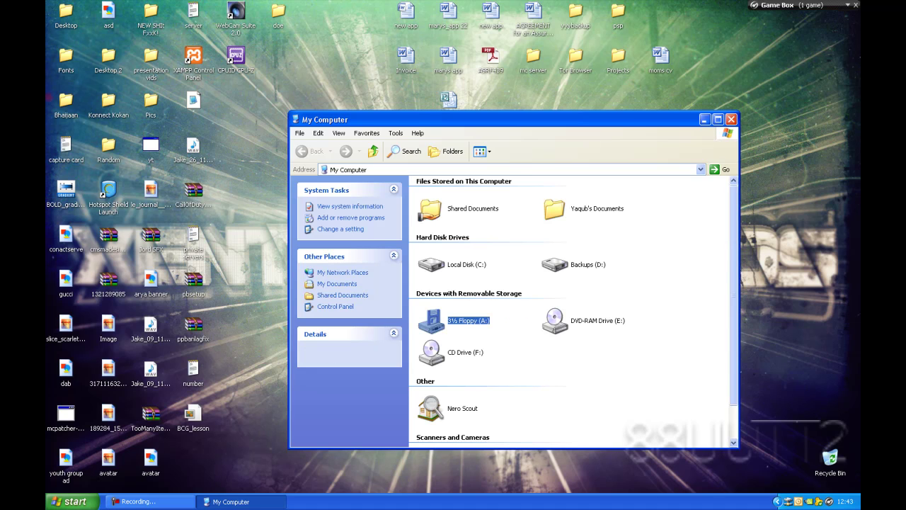
right_click(457, 320)
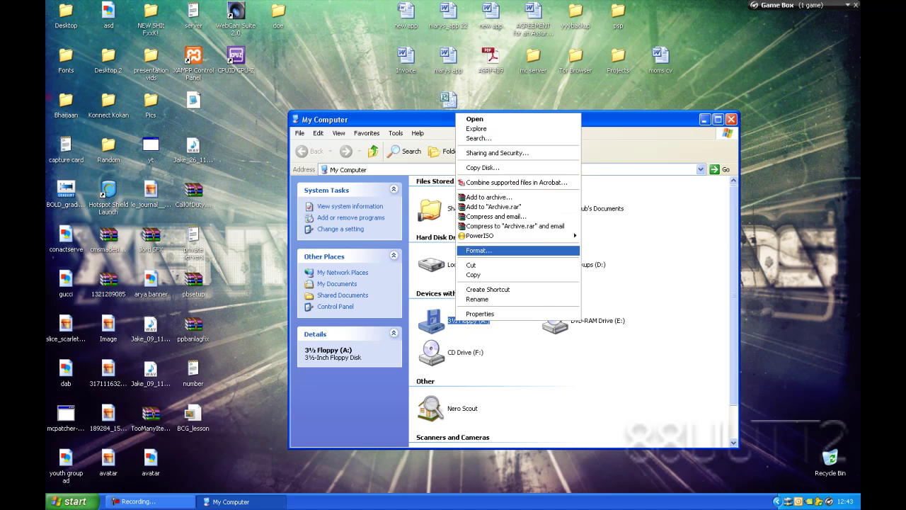
click(480, 250)
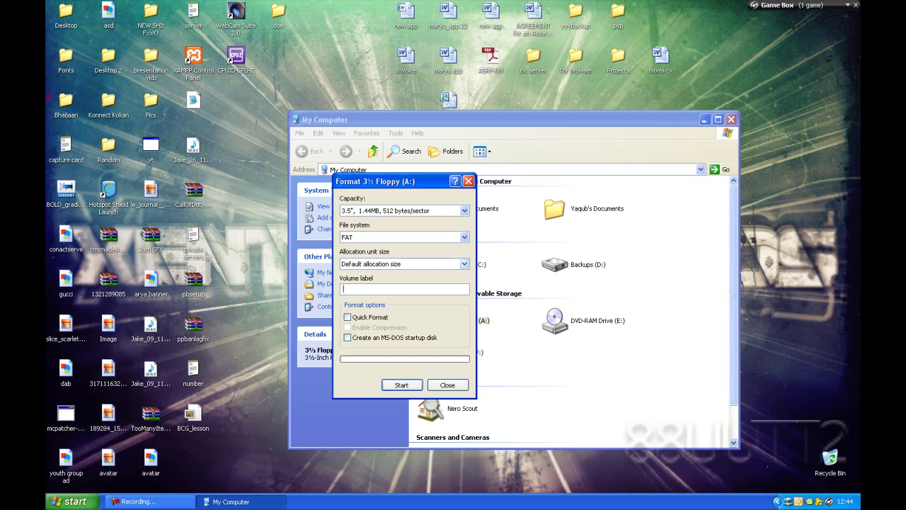
click(348, 316)
click(347, 337)
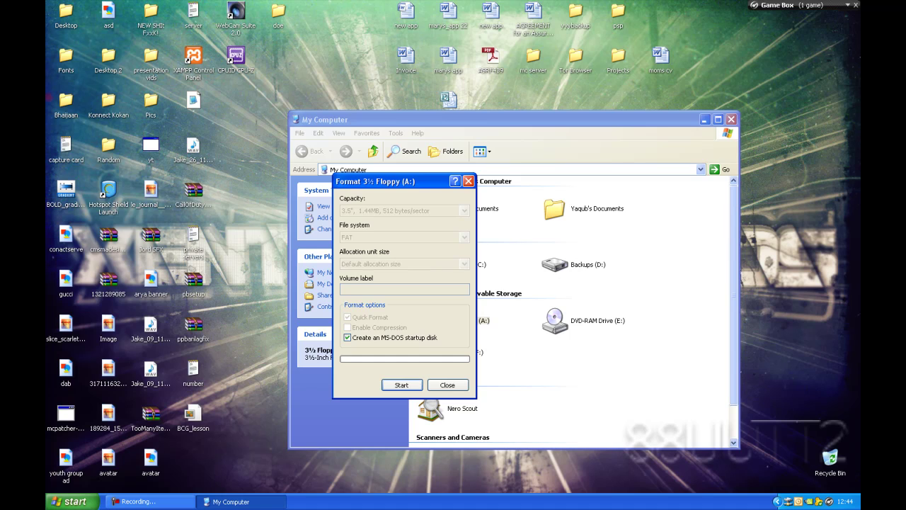
click(401, 385)
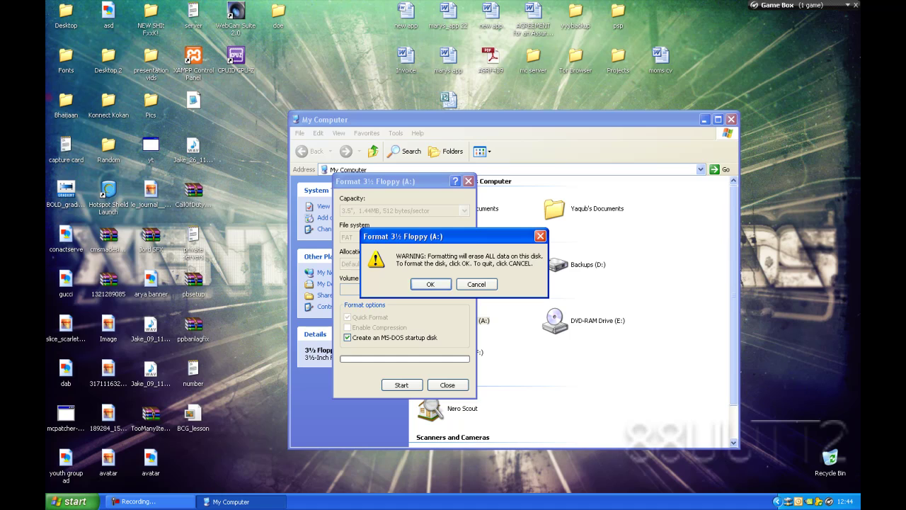
key(Return)
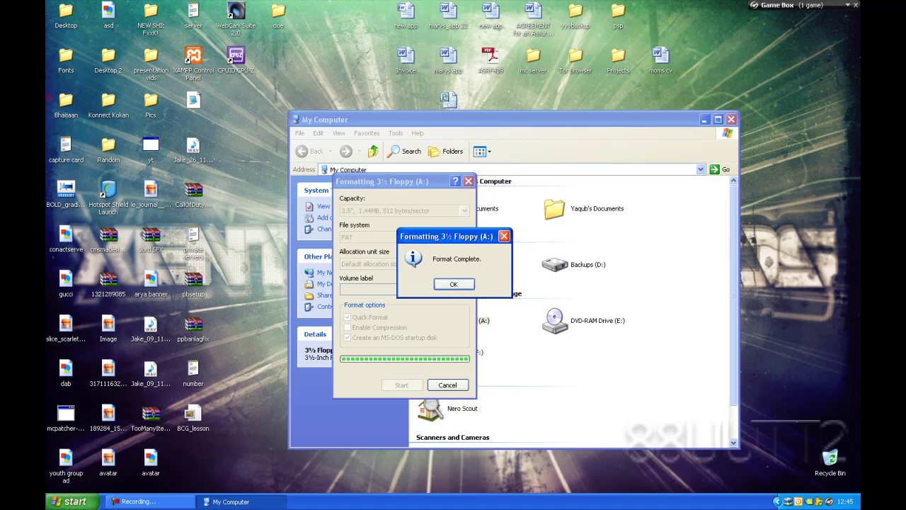
key(Return)
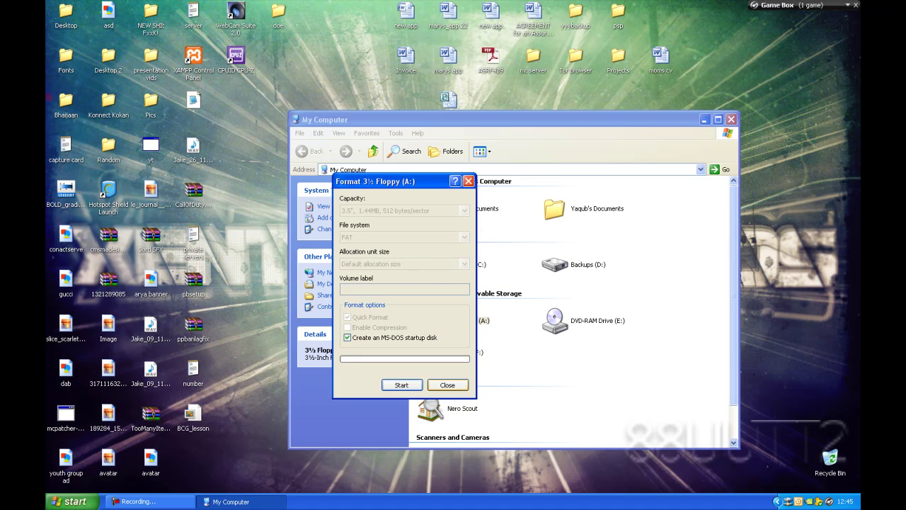
click(448, 385)
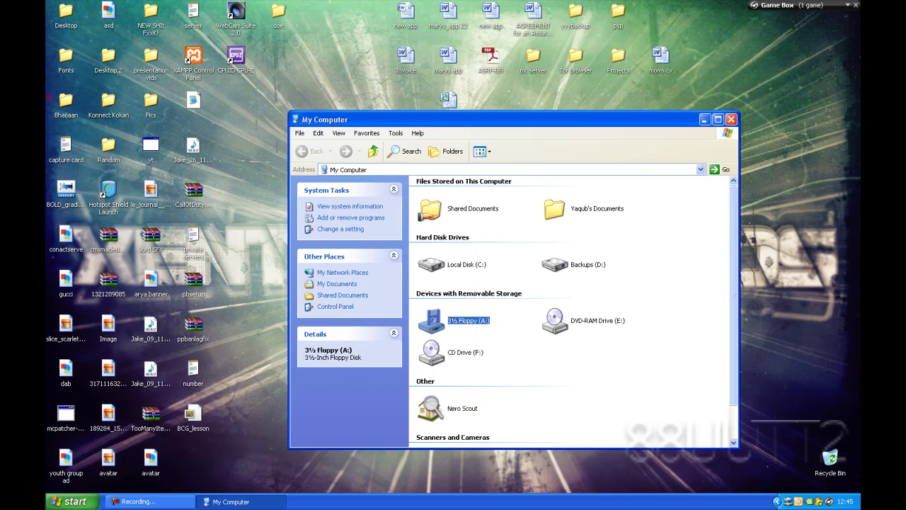
- Open the 3½ Floppy (A:) drive to show its files
right_click(472, 323)
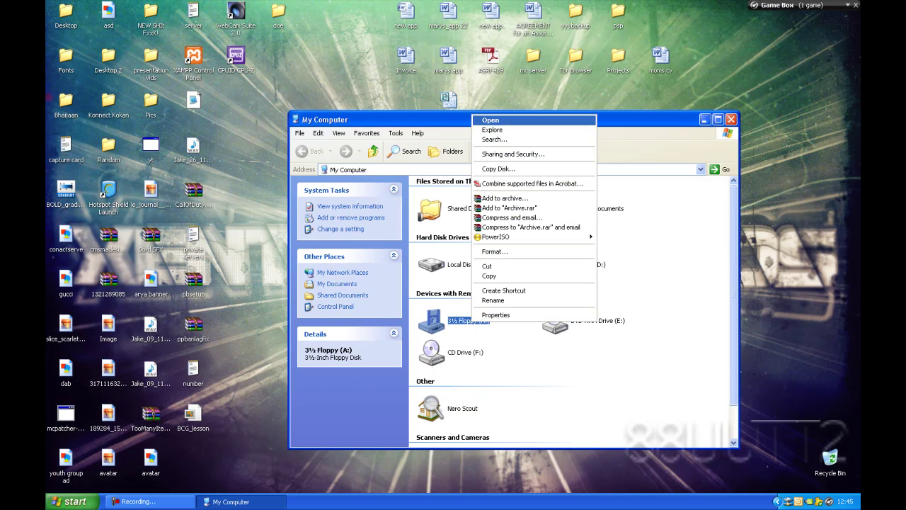
click(492, 120)
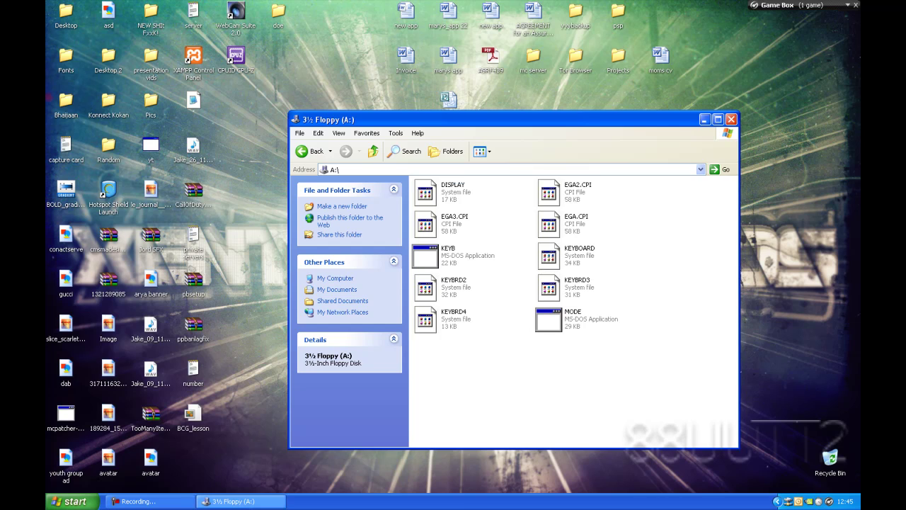
- Minimize the floppy window and open the awd860b archive from the desktop
click(731, 120)
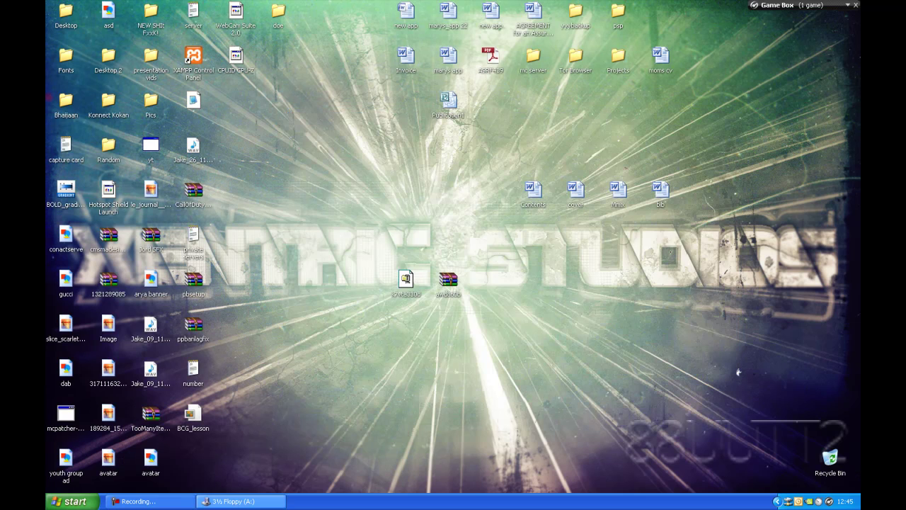
drag(535, 365, 416, 312)
click(448, 280)
click(489, 325)
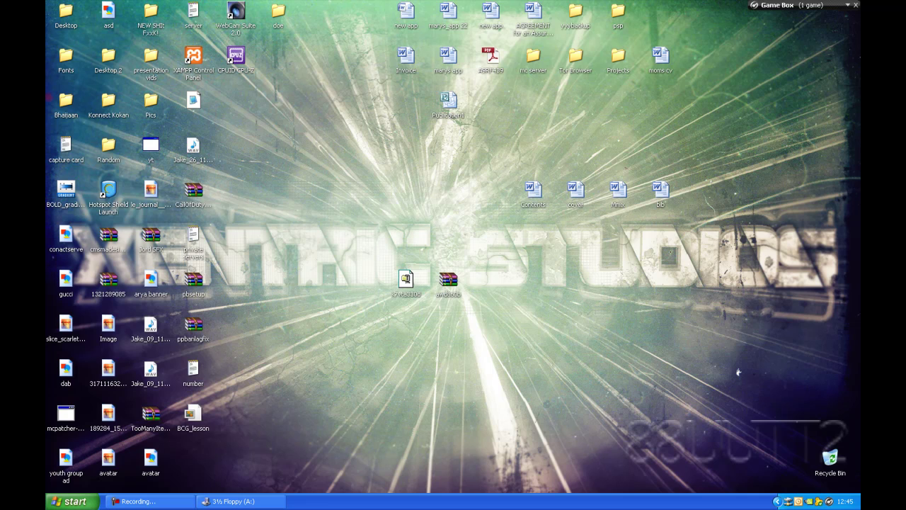
key(space)
click(738, 372)
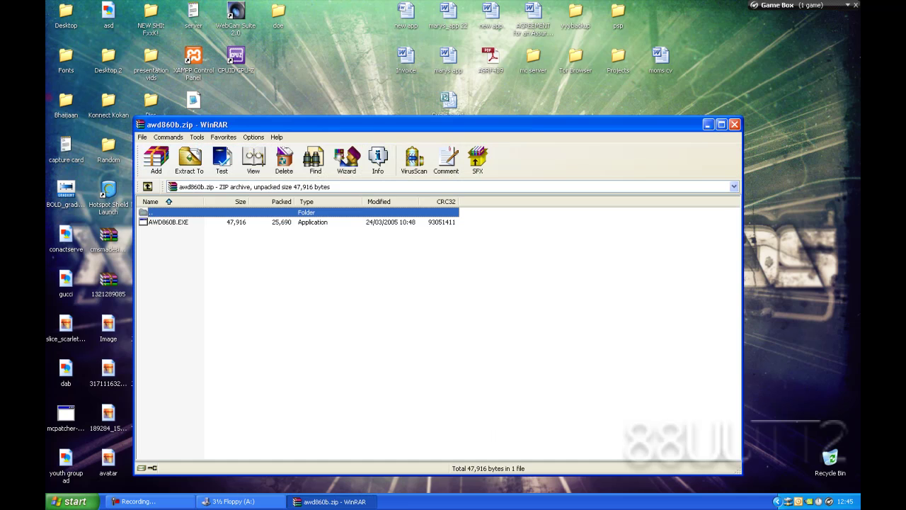
- Arrange the archive and 3½ Floppy (A:) windows side by side and extract AWD860B.EXE onto the floppy
drag(247, 125, 354, 124)
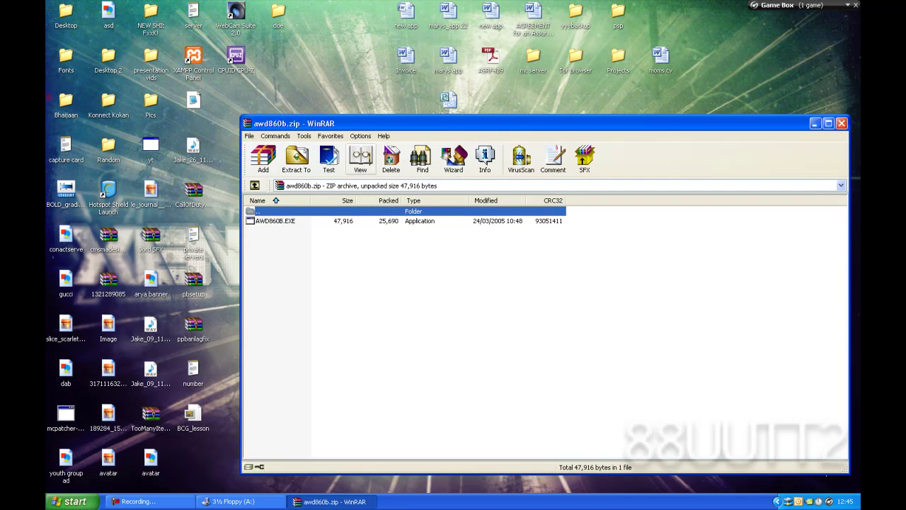
click(239, 501)
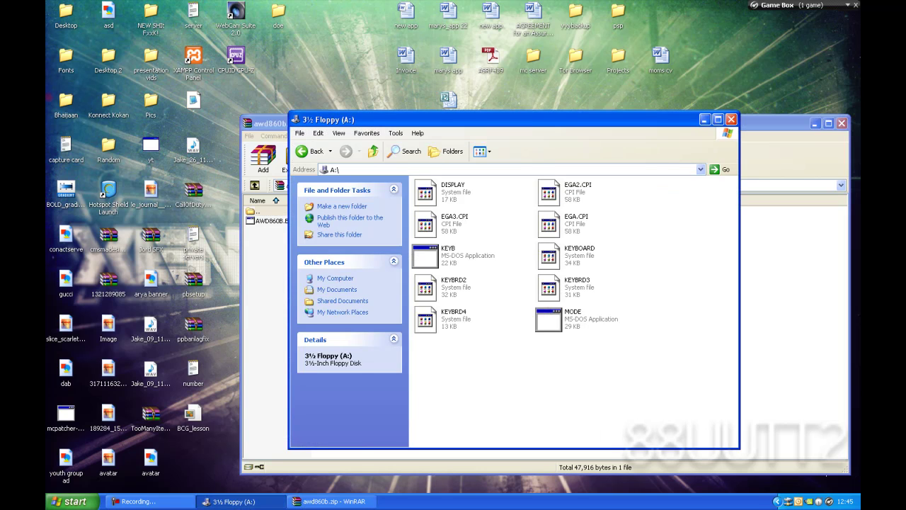
drag(496, 120, 664, 97)
click(710, 91)
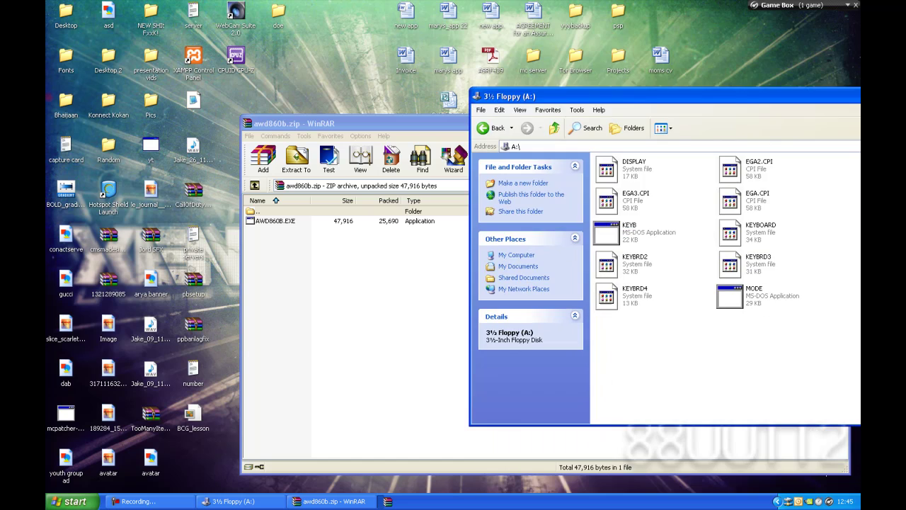
click(278, 221)
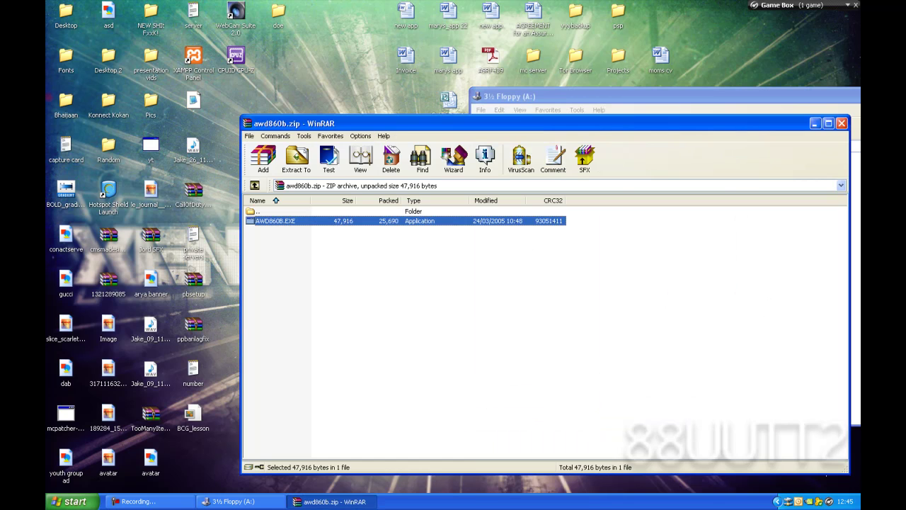
drag(425, 123, 242, 199)
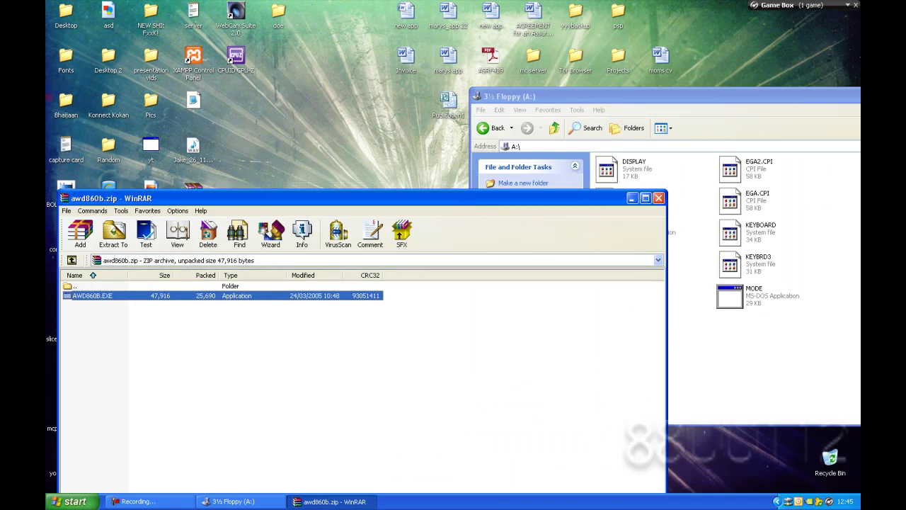
drag(92, 296, 711, 300)
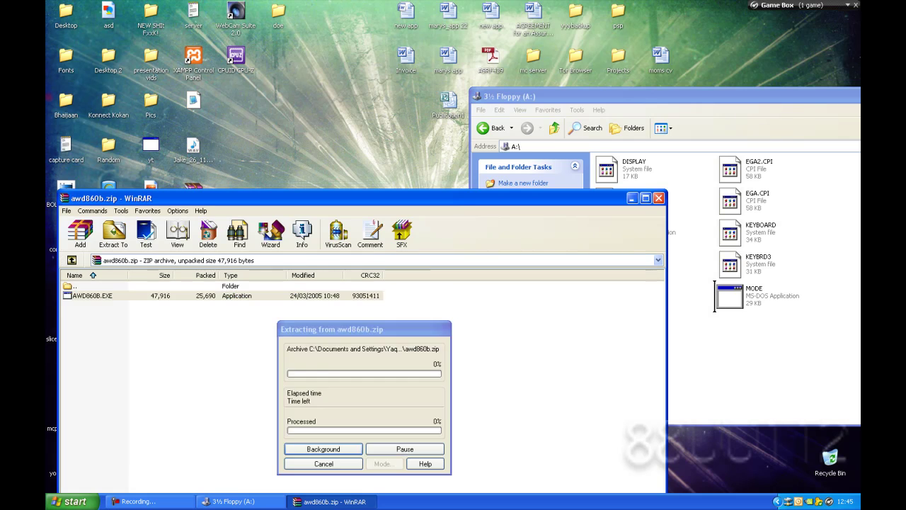
click(714, 296)
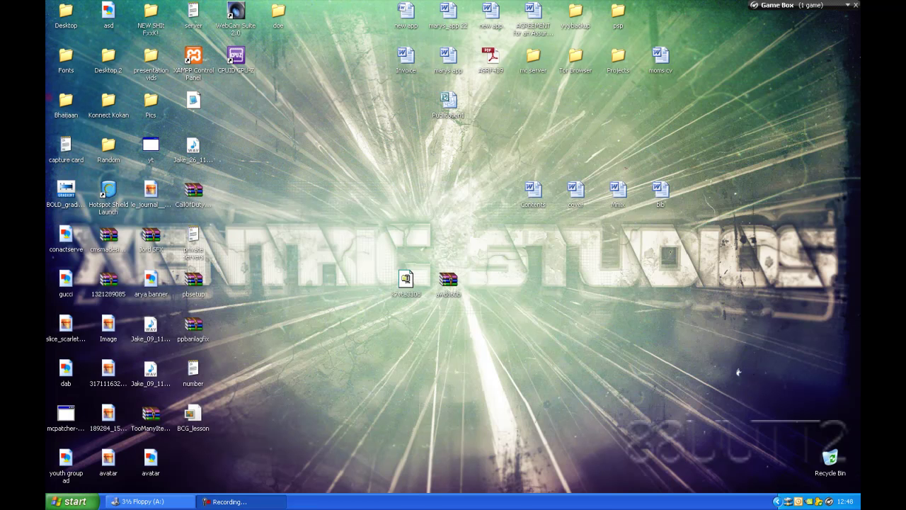
- Check the files on the 3½ Floppy (A:) drive and return to the desktop
click(150, 501)
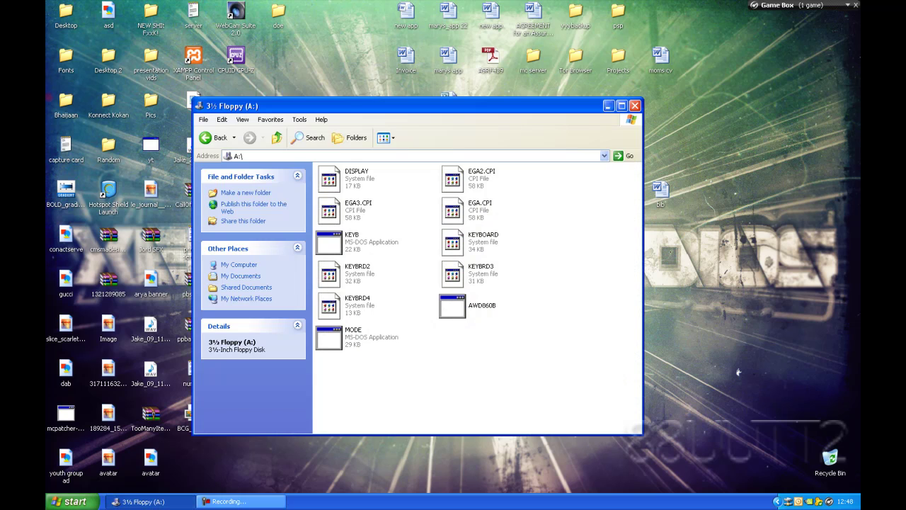
click(150, 501)
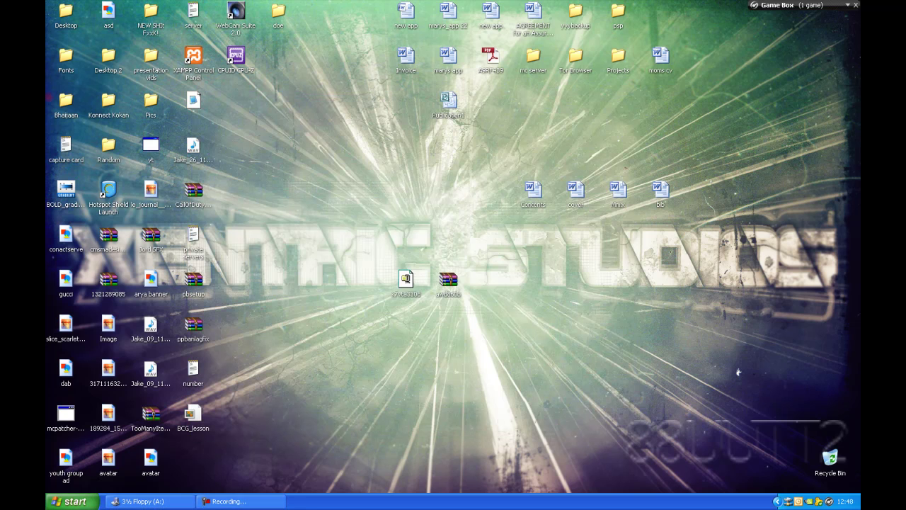
key(alt+Tab)
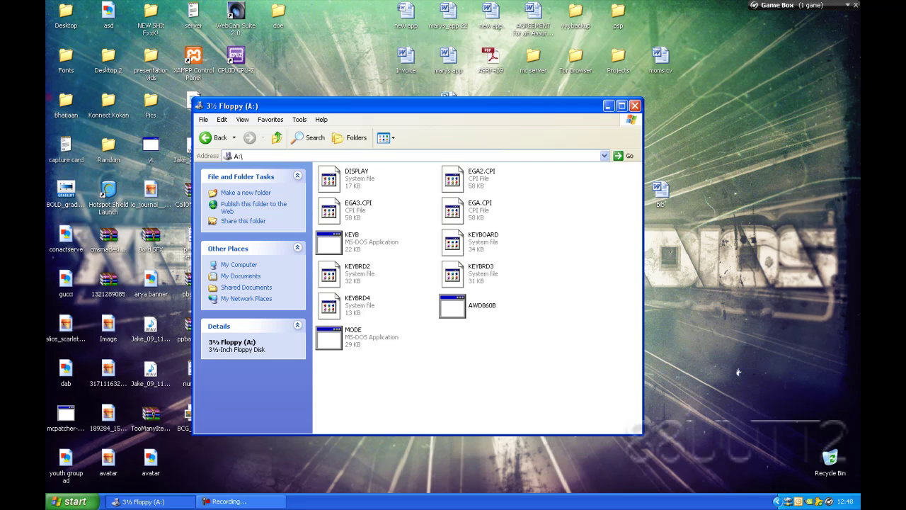
key(super+d)
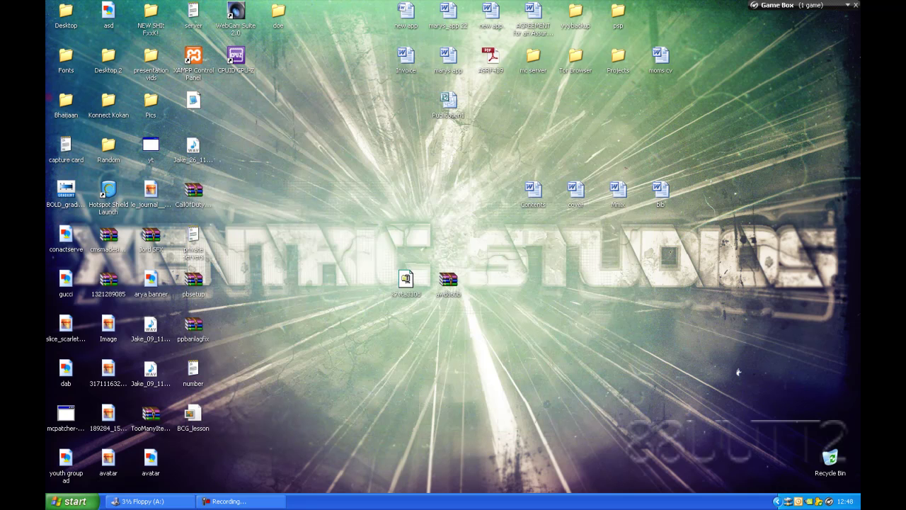
- Run the k7vta330d self-extractor, unzip its contents to the Desktop folder and close the extractor
key(Return)
key(Return)
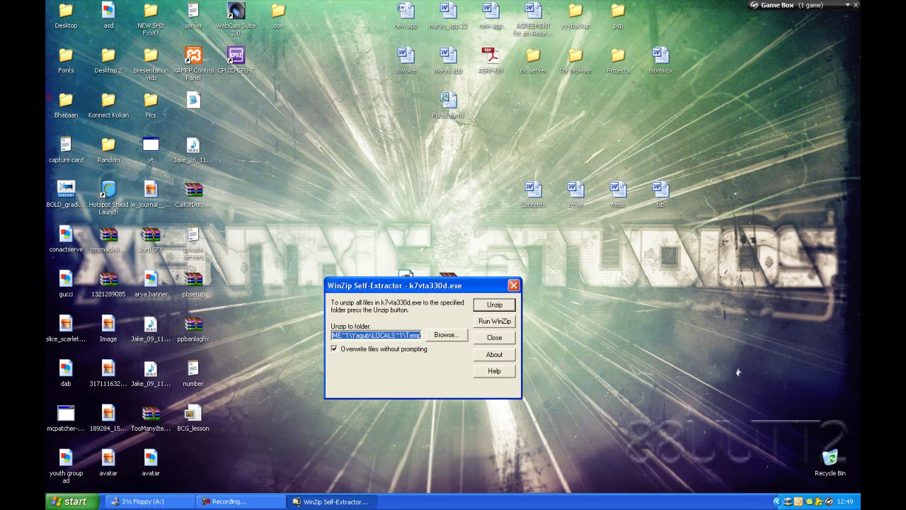
key(Tab)
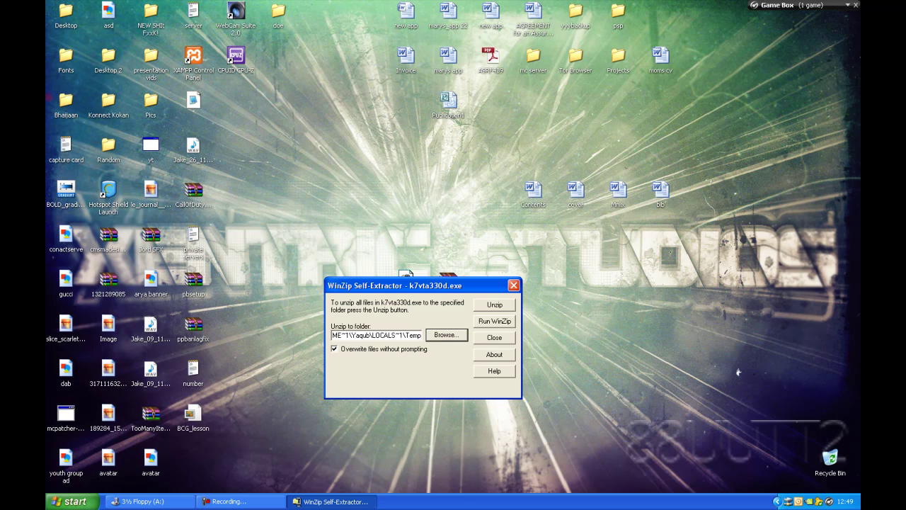
key(Return)
click(408, 346)
click(472, 475)
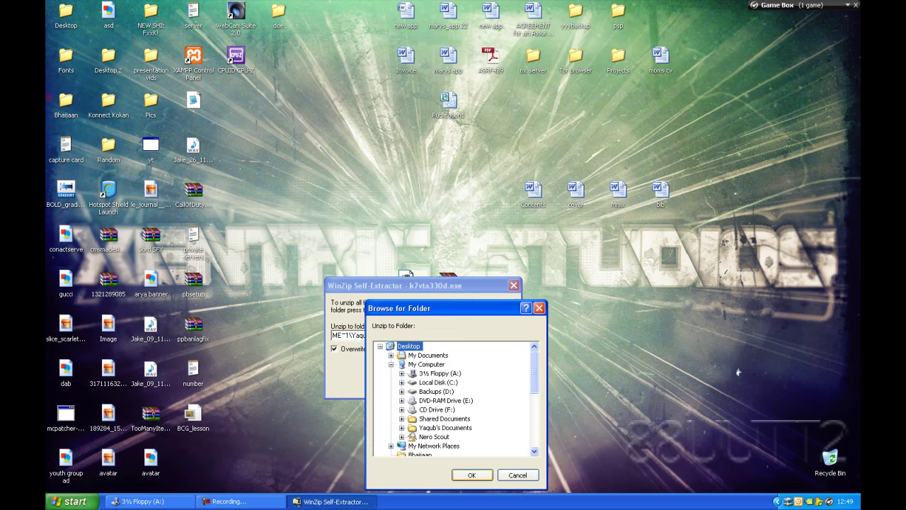
click(494, 304)
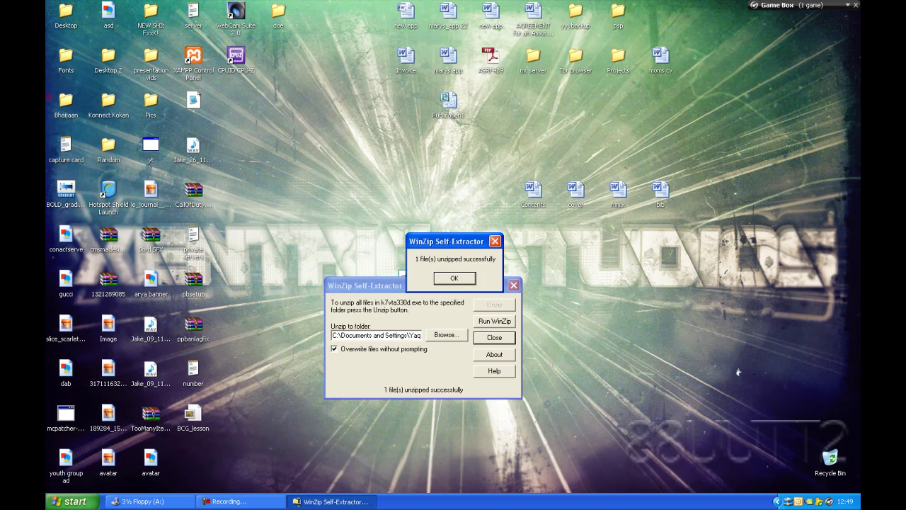
key(Return)
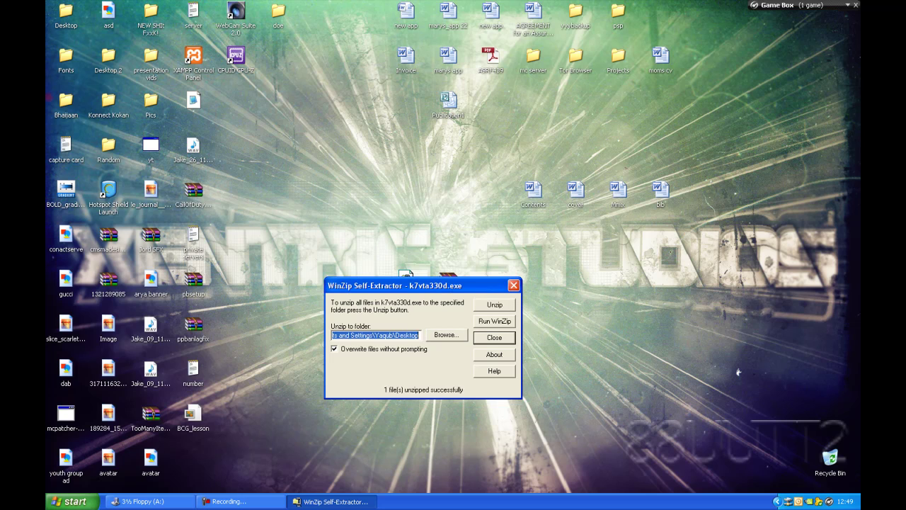
key(Return)
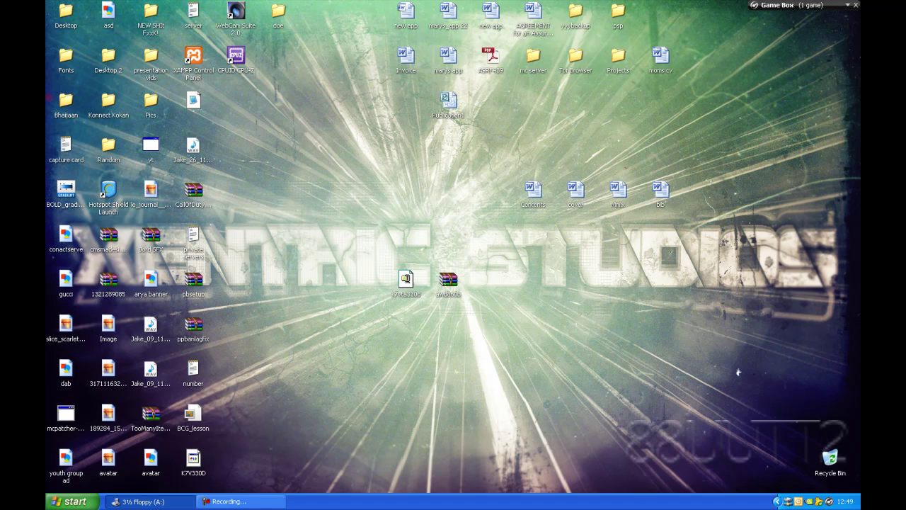
- Move the extracted K7V330D file directly below the k7vta330d file on the desktop
drag(194, 459, 406, 326)
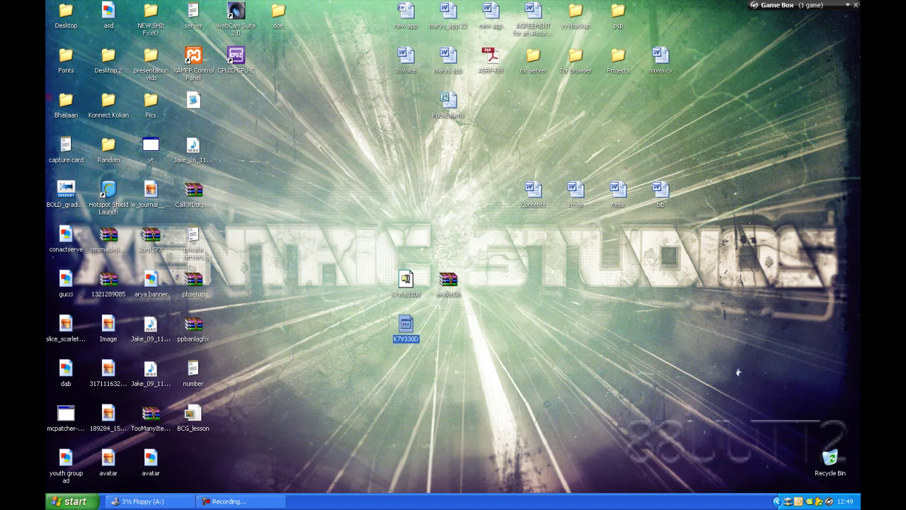
click(739, 371)
drag(441, 352, 362, 312)
click(362, 312)
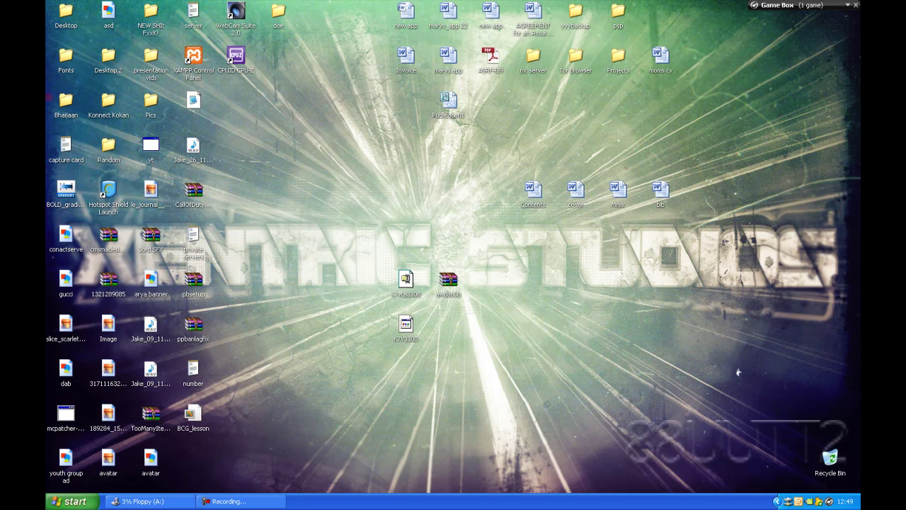
drag(406, 326, 481, 358)
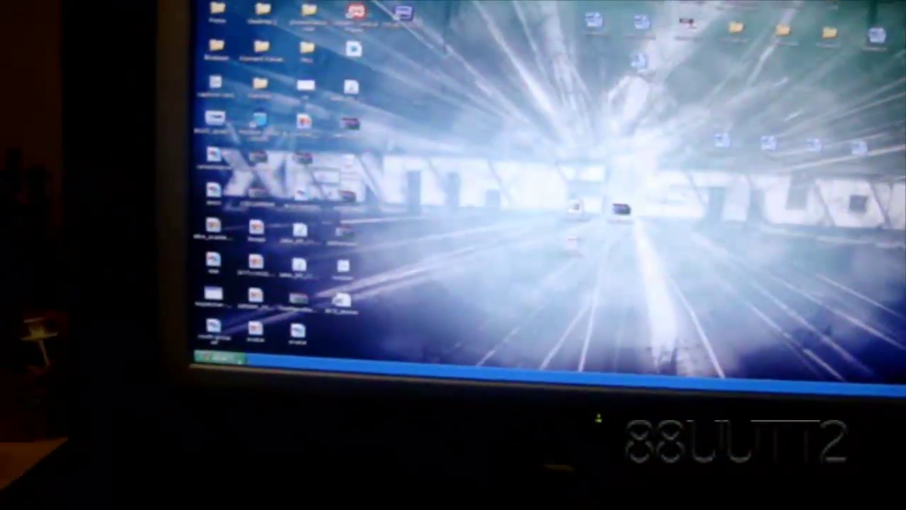
- Shut down Windows with the Turn Off option
key(super)
click(366, 344)
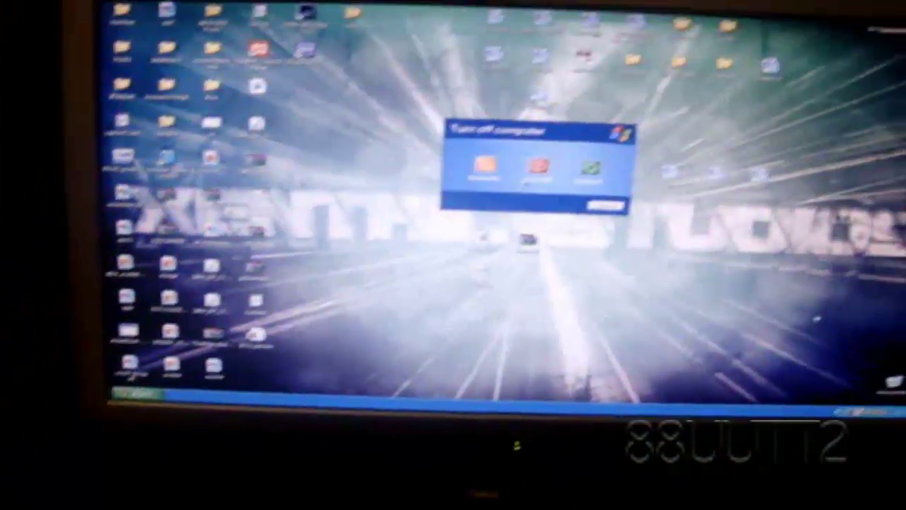
click(538, 186)
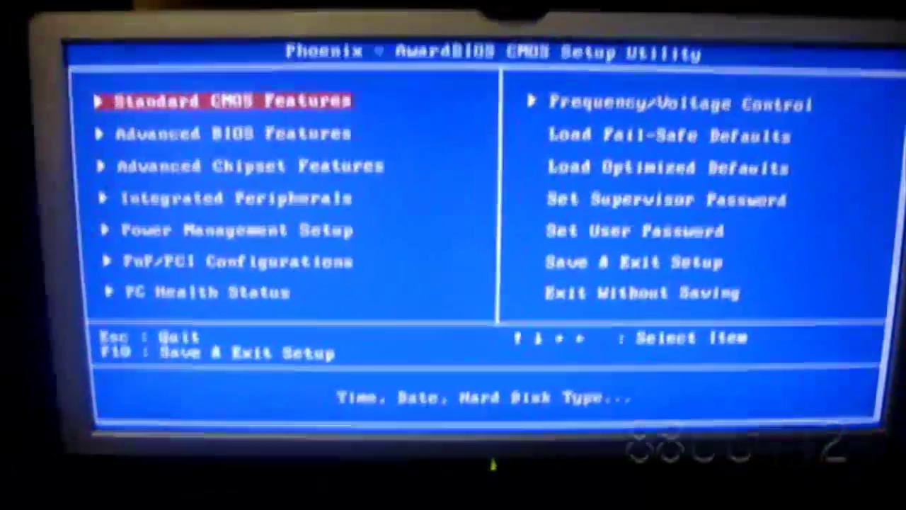
- Examine the Standard CMOS Features page in the BIOS setup, leave it and open Advanced BIOS Features
key(Return)
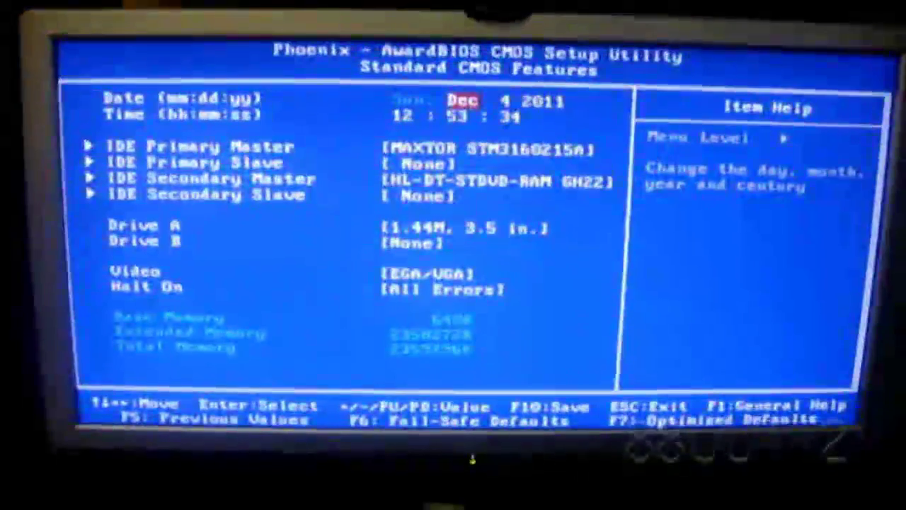
key(Escape)
key(Down)
key(Return)
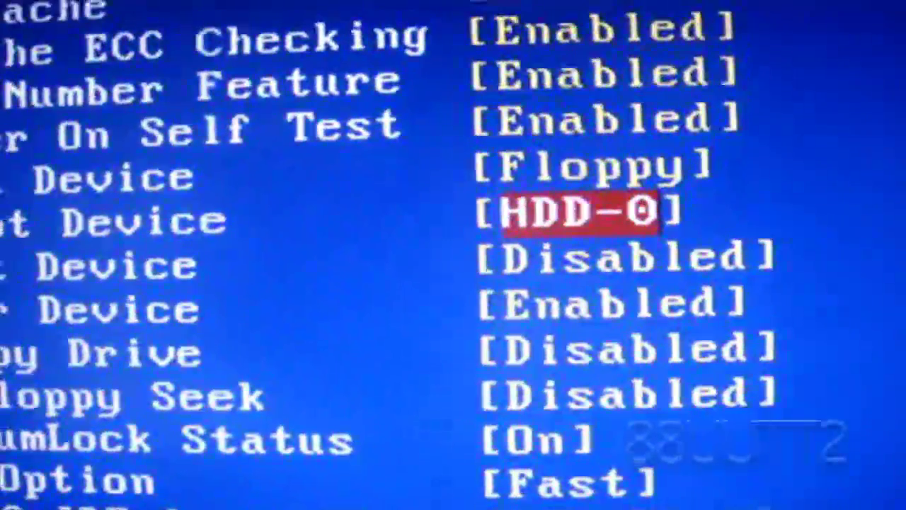
- Enable a third boot device in Advanced BIOS Features and return to the main setup menu
key(Down)
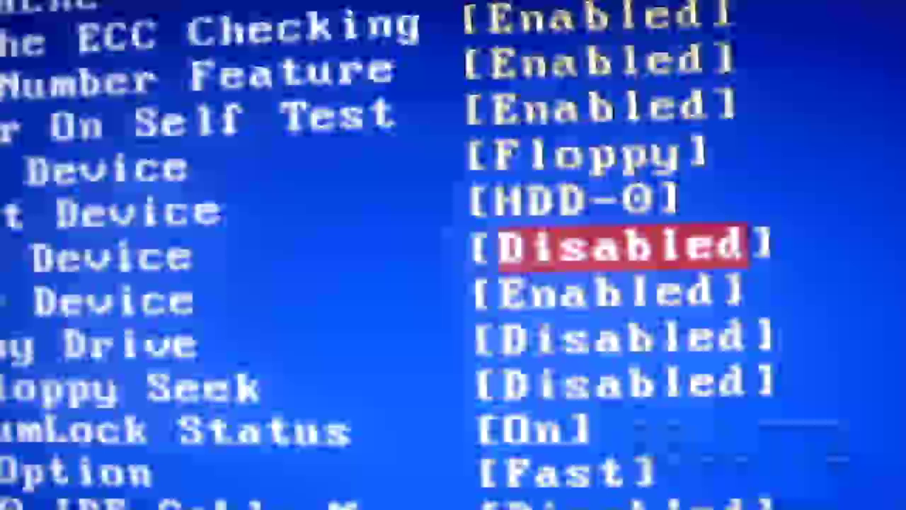
key(Page_Down)
key(Page_Down)
key(Page_Down)
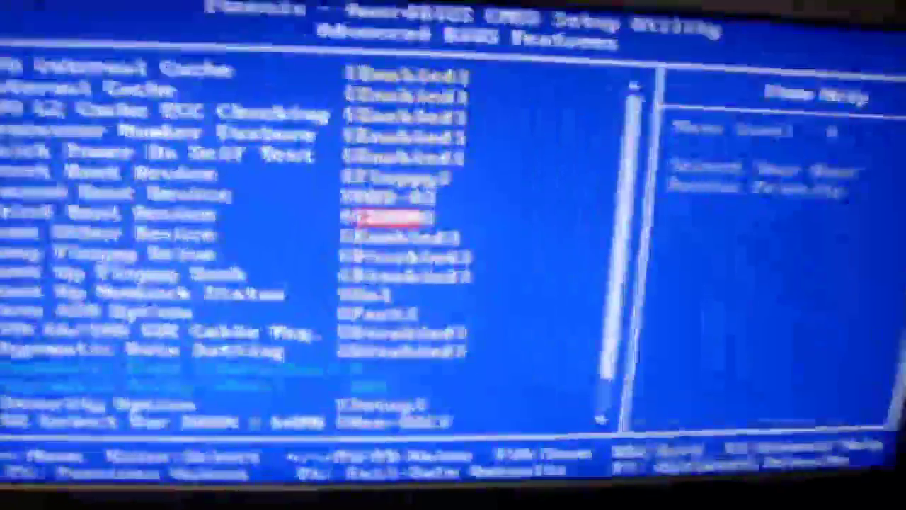
key(Escape)
- Select Save & Exit Setup in the main BIOS setup menu
key(Right)
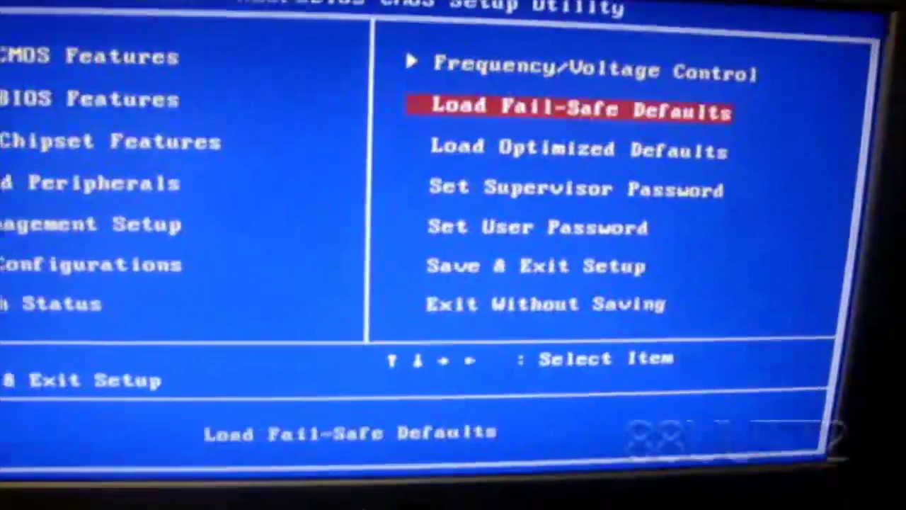
key(Left)
key(Right)
key(Down)
key(Down)
key(Down)
key(Down)
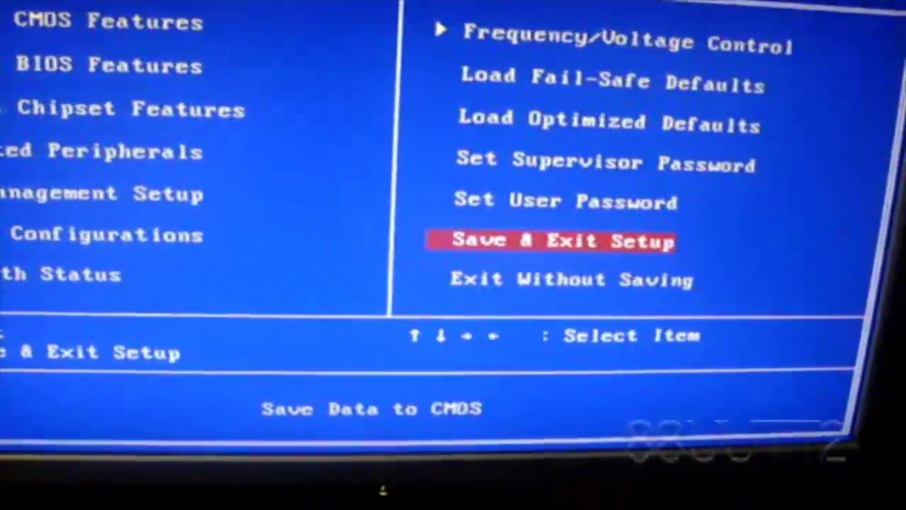